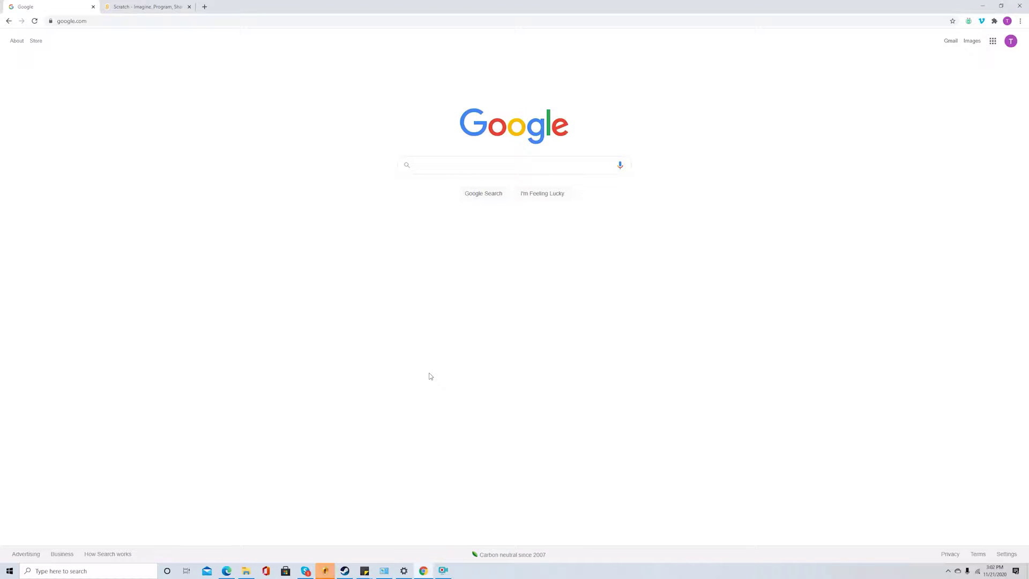
# Check the Scratch website tab's web address, then return to the Google search page
pyautogui.click(145, 8)
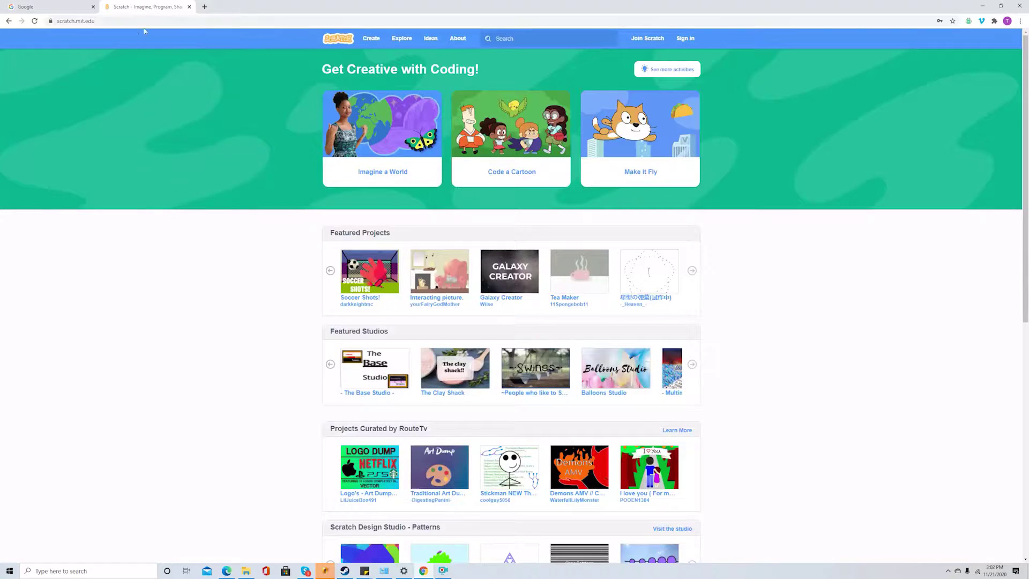
pyautogui.click(122, 22)
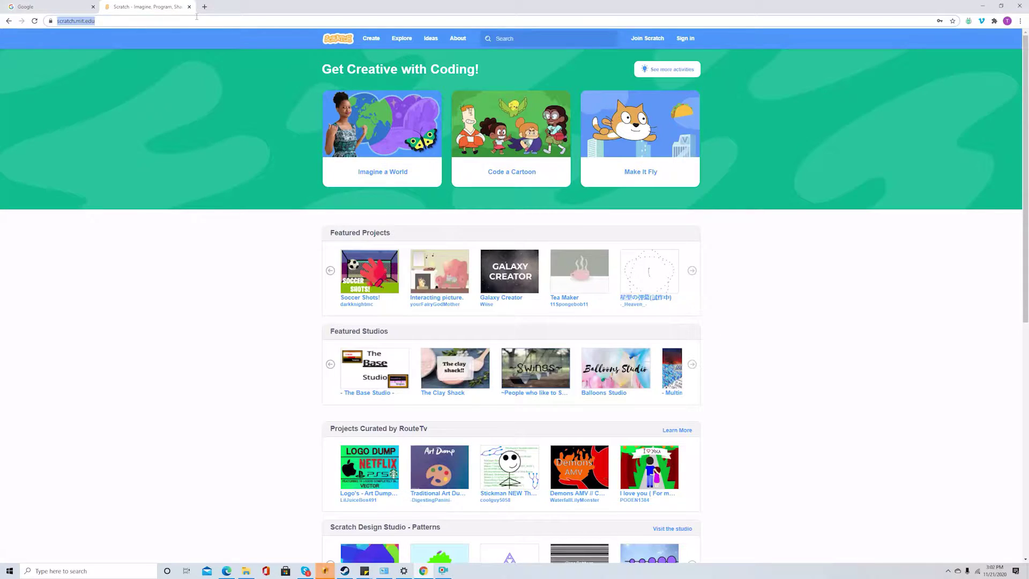
pyautogui.click(54, 6)
# Search Google for 'scratch' and open the 'Scratch - Imagine, Program, Share' result
pyautogui.click(443, 163)
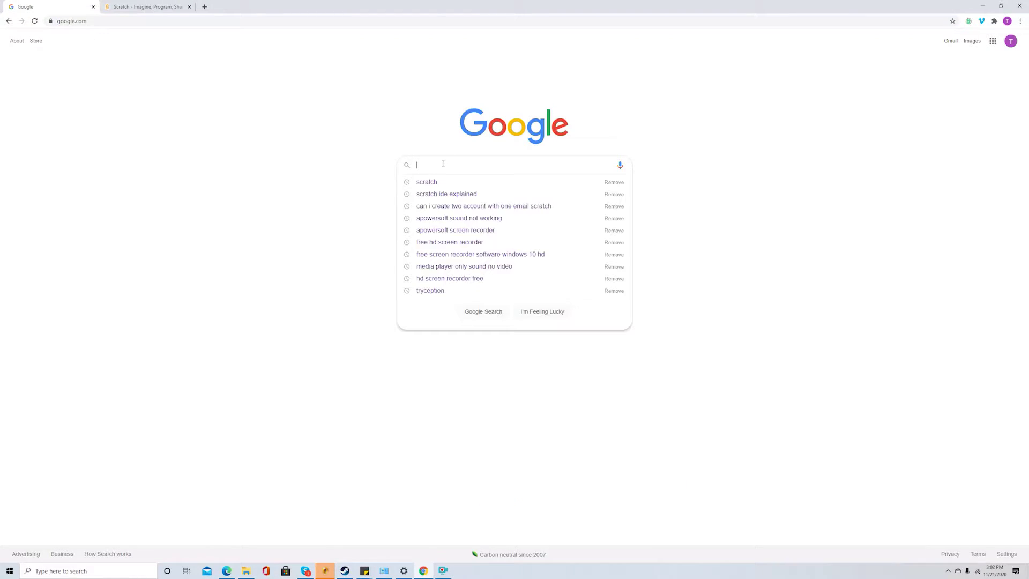
pyautogui.click(448, 183)
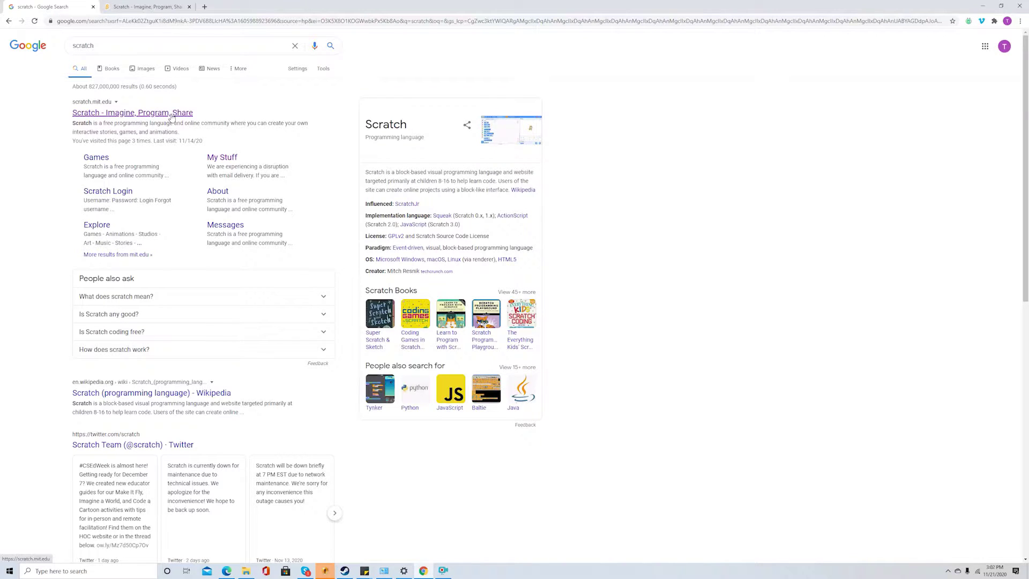
pyautogui.click(172, 114)
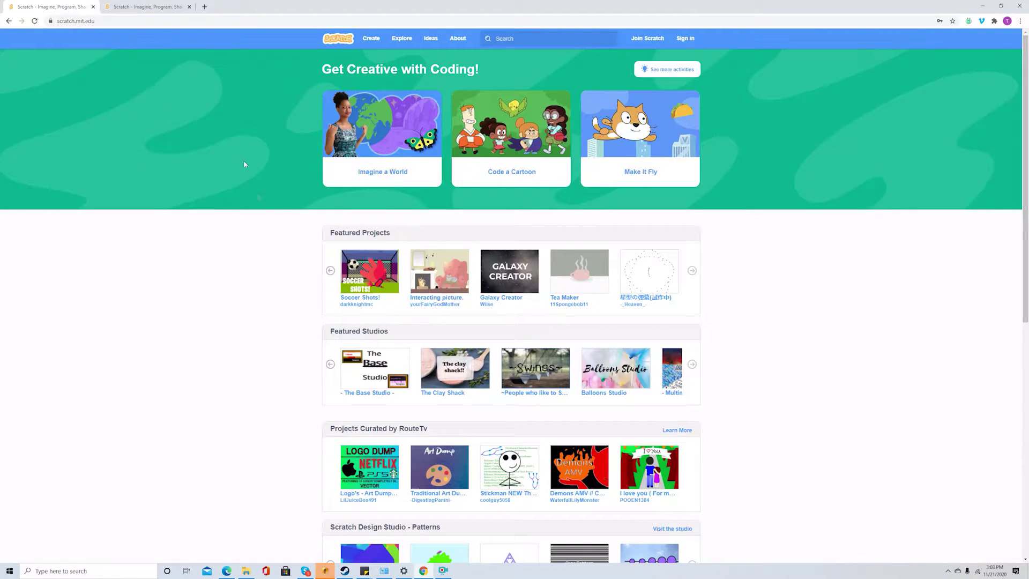
# Start Join Scratch and enter a new username and password, confirming the password
pyautogui.click(648, 38)
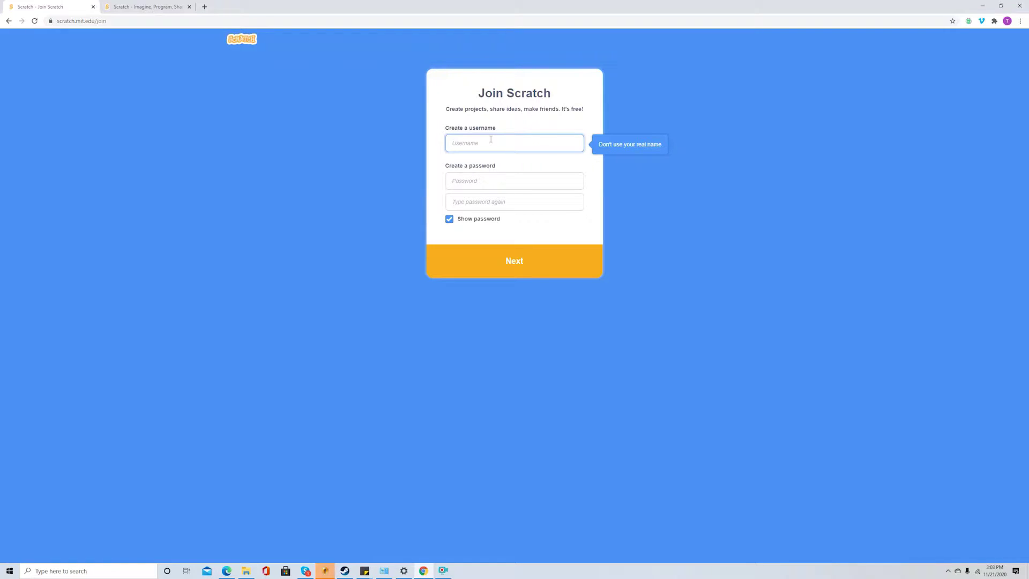
pyautogui.write('ThinkingcREW77')
pyautogui.press('Tab')
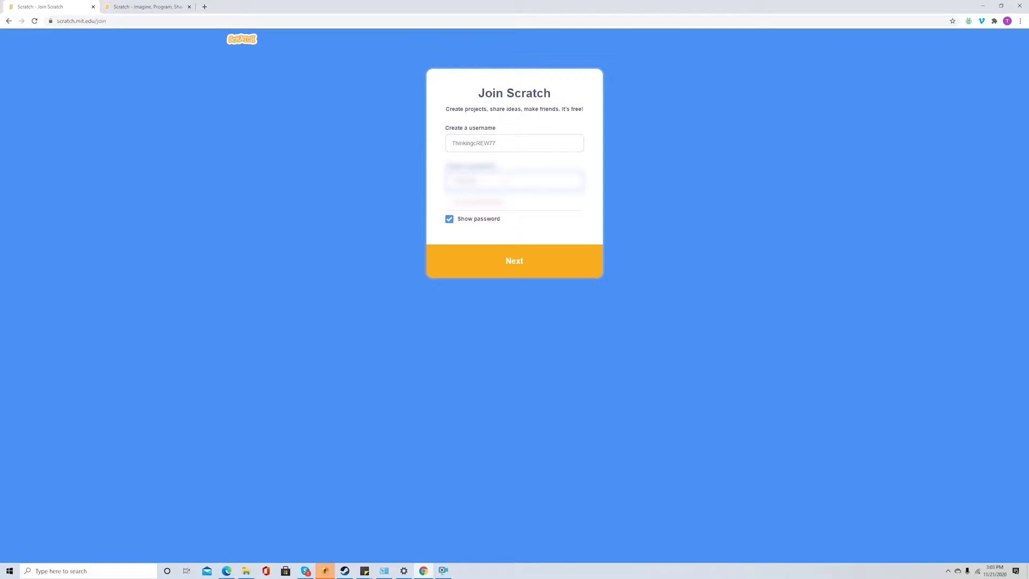
pyautogui.click(496, 209)
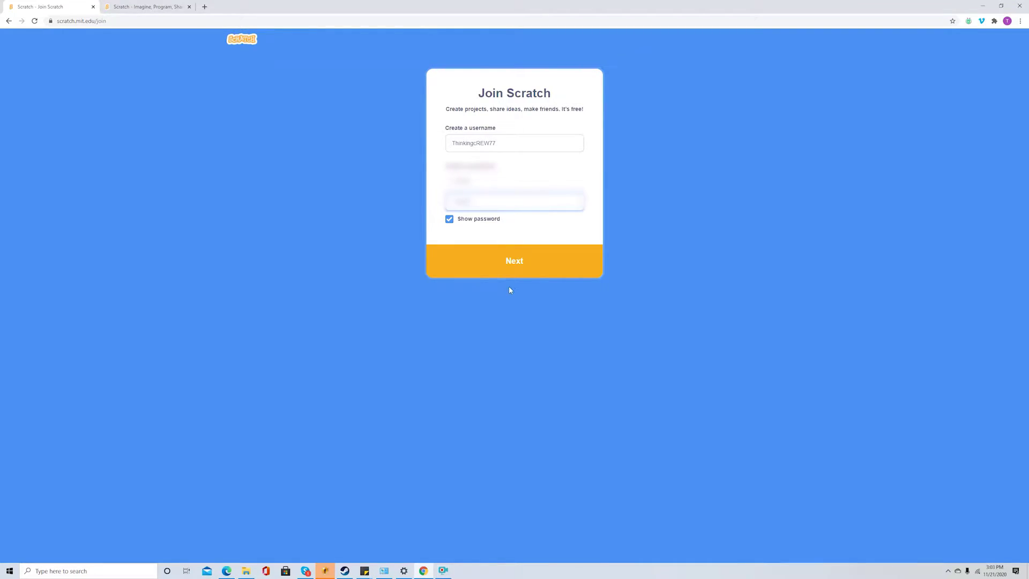
pyautogui.click(512, 271)
# Set country to United States, birth month January with a birth year, and gender Male
pyautogui.click(516, 195)
pyautogui.click(517, 215)
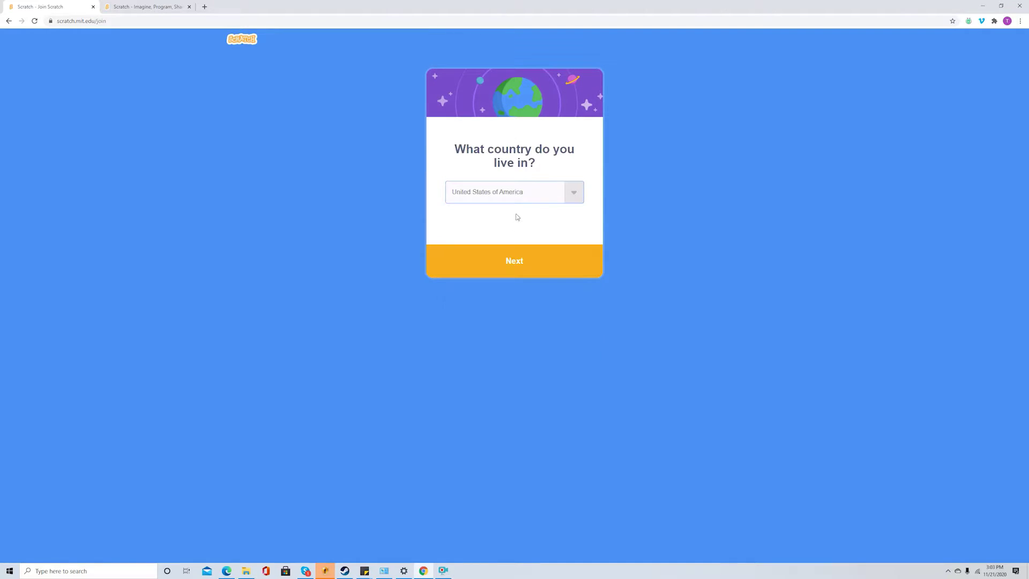
pyautogui.click(515, 263)
pyautogui.click(500, 184)
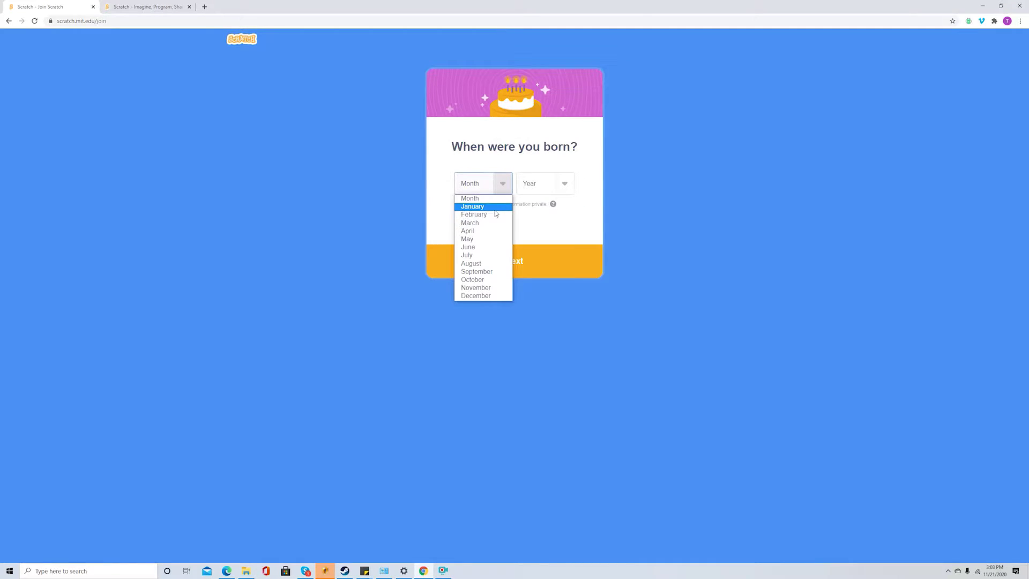
pyautogui.click(495, 210)
pyautogui.click(544, 184)
pyautogui.click(542, 289)
pyautogui.click(530, 270)
pyautogui.click(472, 152)
# Enter the account's email address and create the Scratch account
pyautogui.click(518, 270)
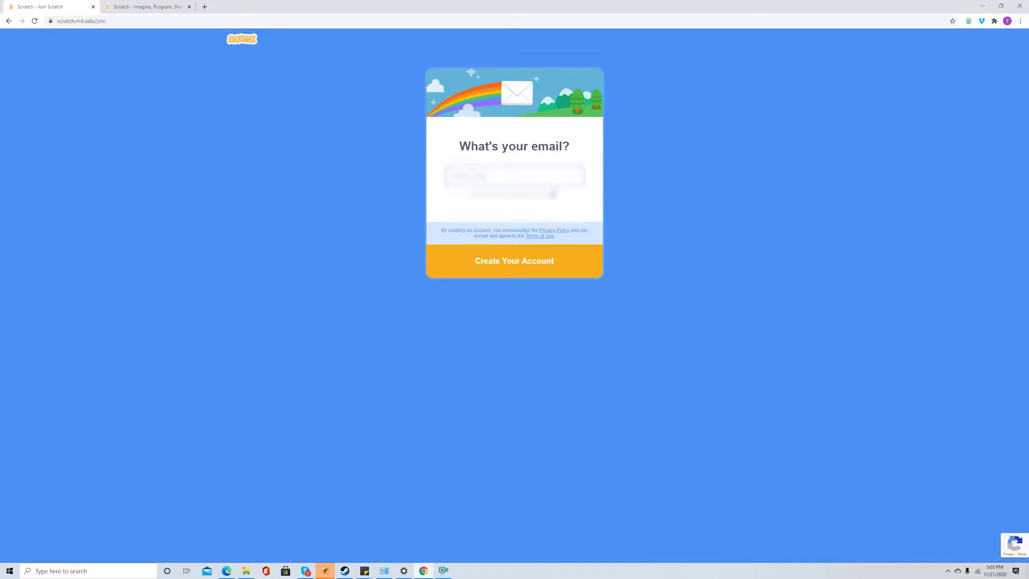
pyautogui.write('@gma')
pyautogui.click(522, 259)
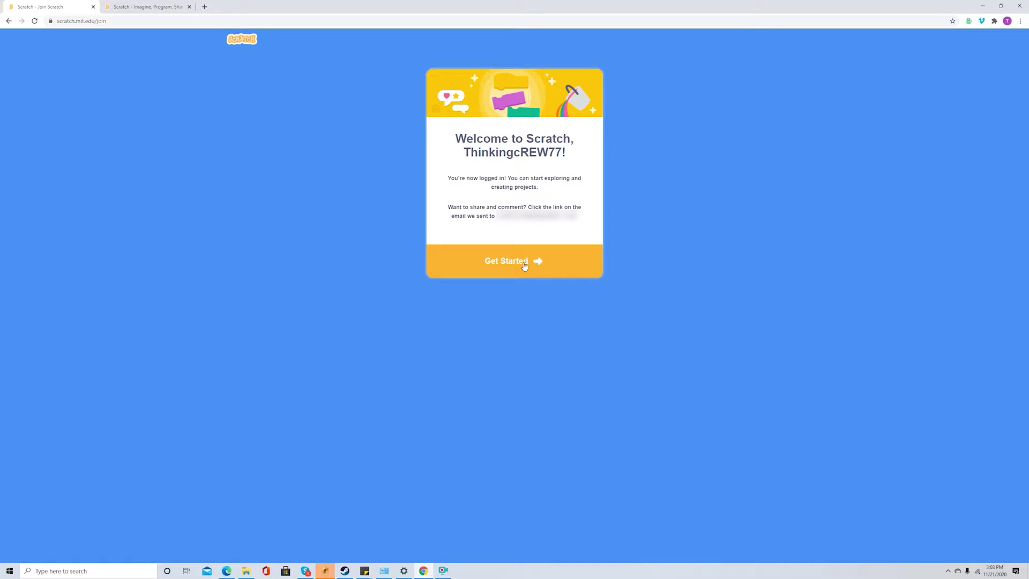
# Get started as a new member, close the 'Confirm your email' banner, and create a blank project
pyautogui.click(524, 263)
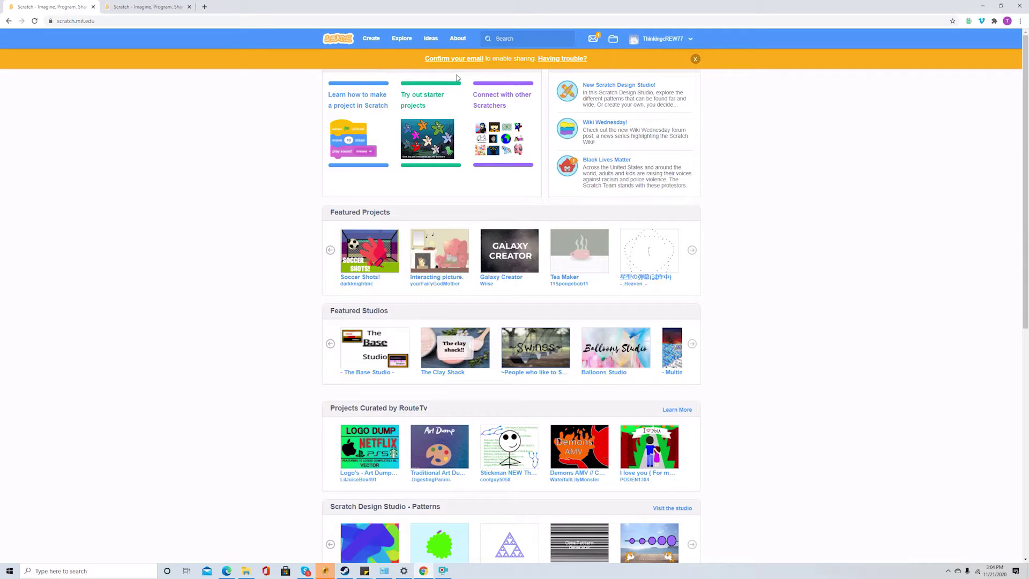
pyautogui.click(695, 58)
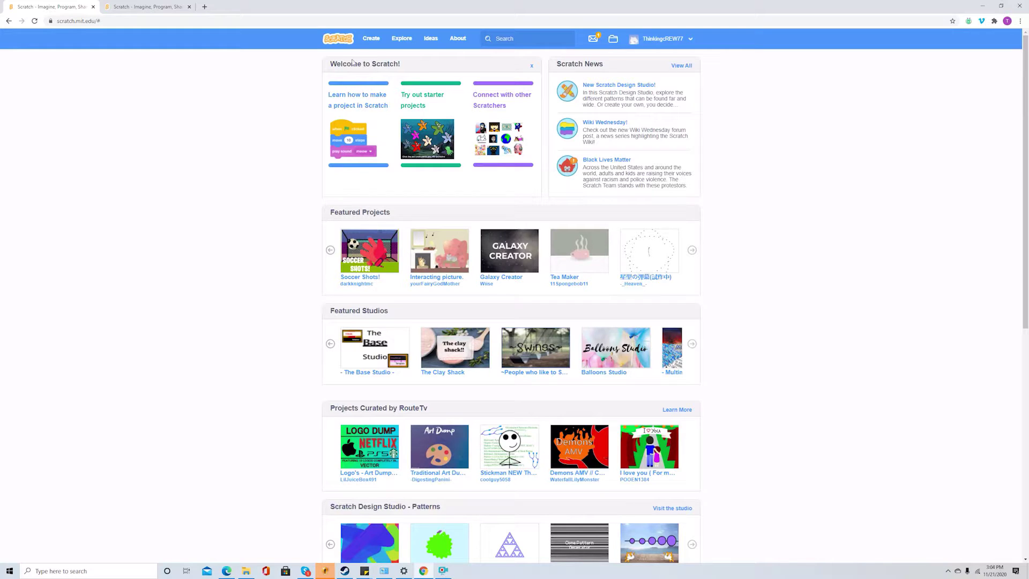
pyautogui.click(372, 42)
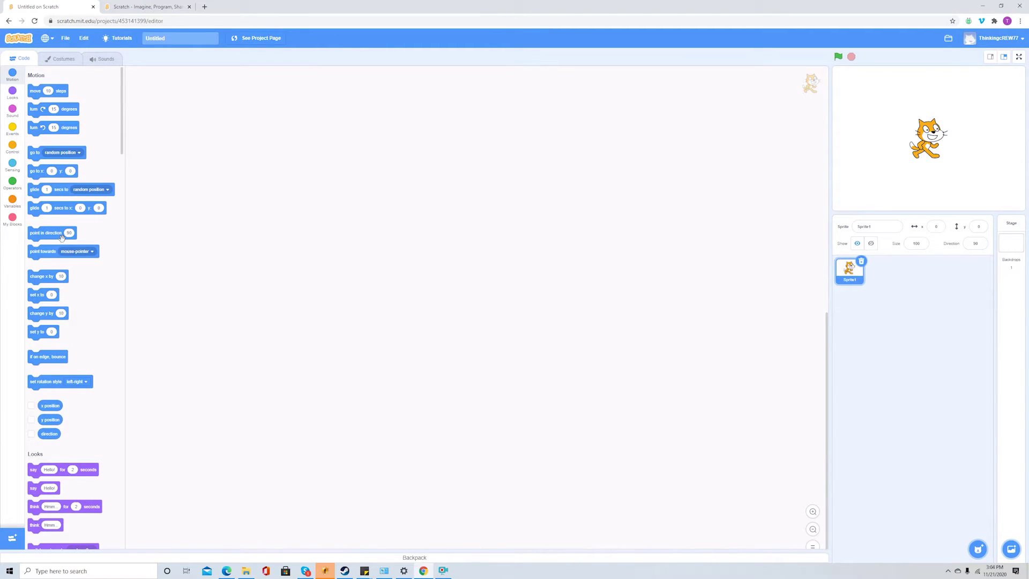
# Browse the Looks, Control, Sensing and Operators block categories, ending on Motion
pyautogui.click(14, 95)
pyautogui.click(12, 146)
pyautogui.click(10, 167)
pyautogui.click(16, 187)
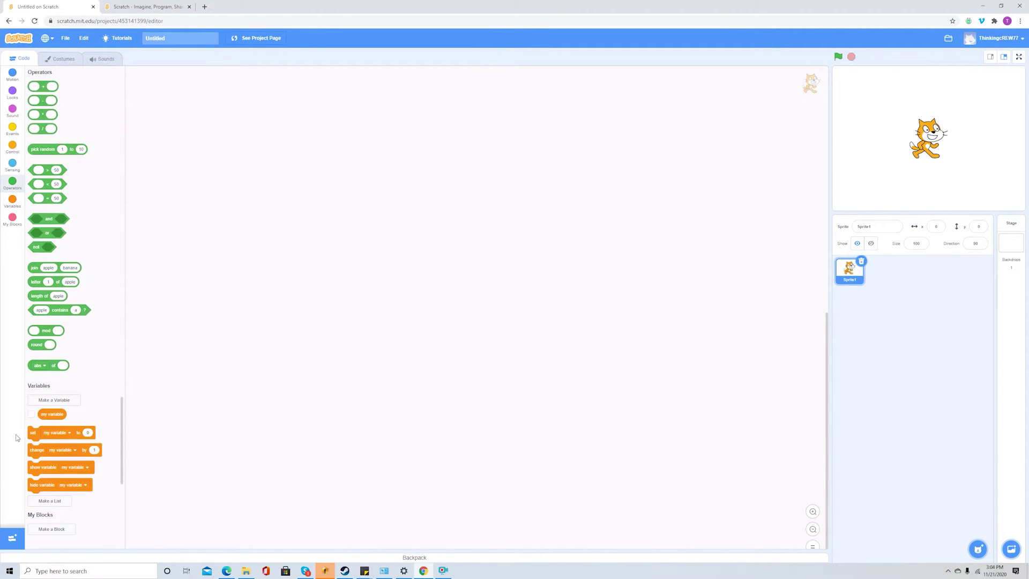
pyautogui.click(12, 78)
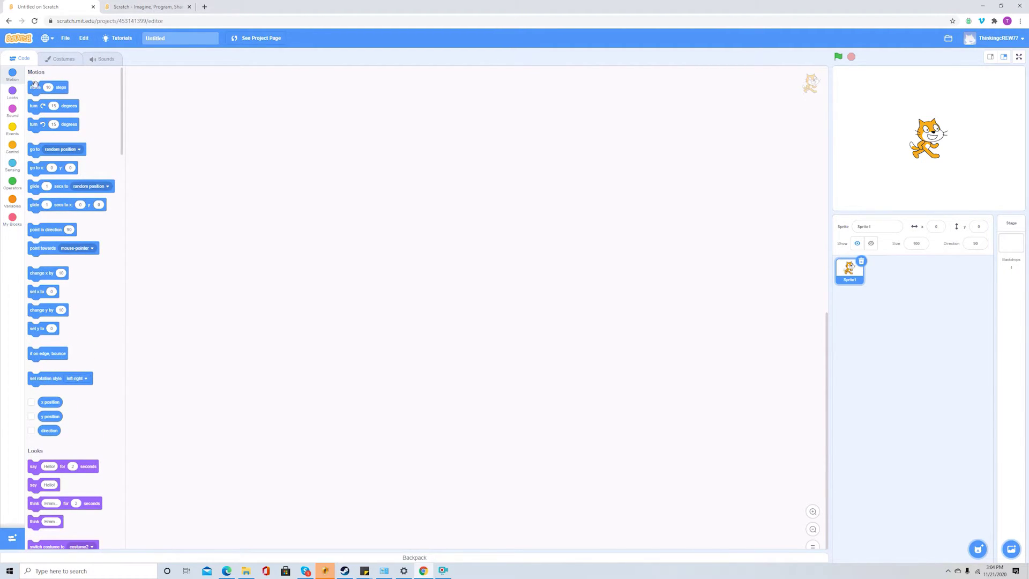
# Add a 'move 10 steps' block to the code area and run it repeatedly to move the cat right
pyautogui.moveTo(34, 84); pyautogui.dragTo(330, 141)
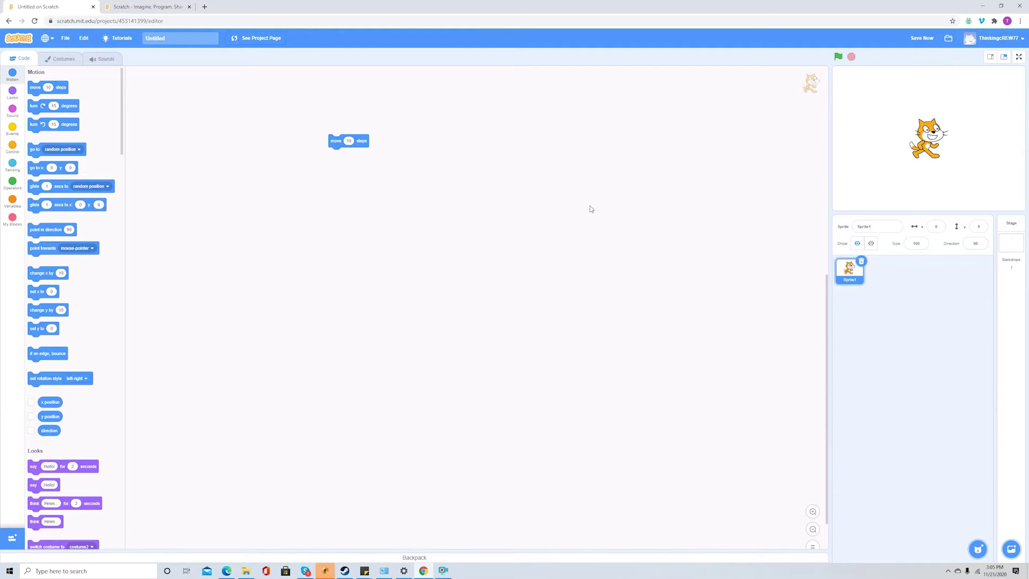
pyautogui.click(335, 142)
pyautogui.click(336, 142)
pyautogui.click(337, 141)
pyautogui.click(337, 141)
pyautogui.click(338, 140)
pyautogui.click(339, 140)
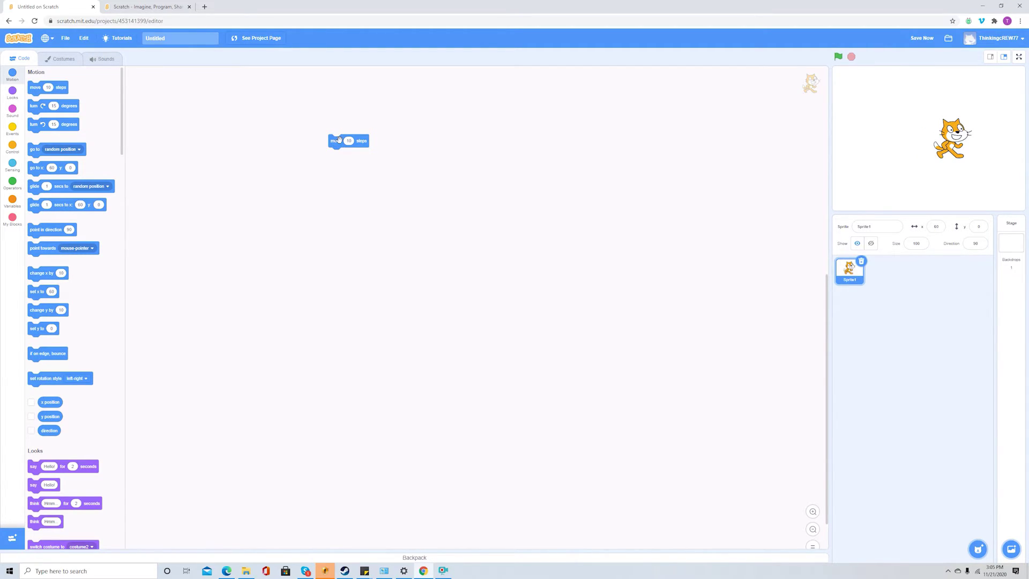
# Move the 'move 10 steps' block near the top of the code area
pyautogui.moveTo(340, 140); pyautogui.dragTo(558, 72)
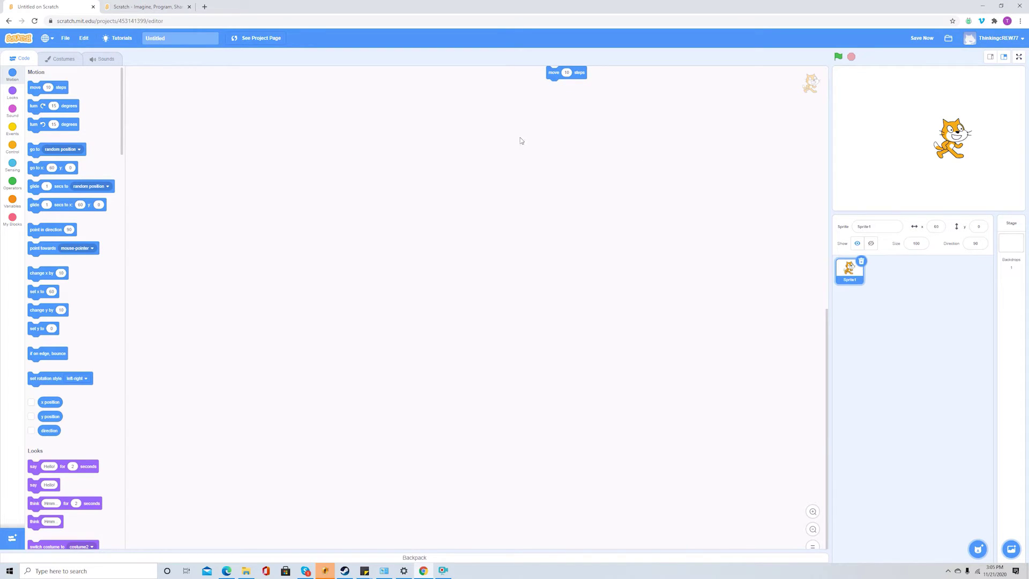
pyautogui.scroll(3, 579, 279)
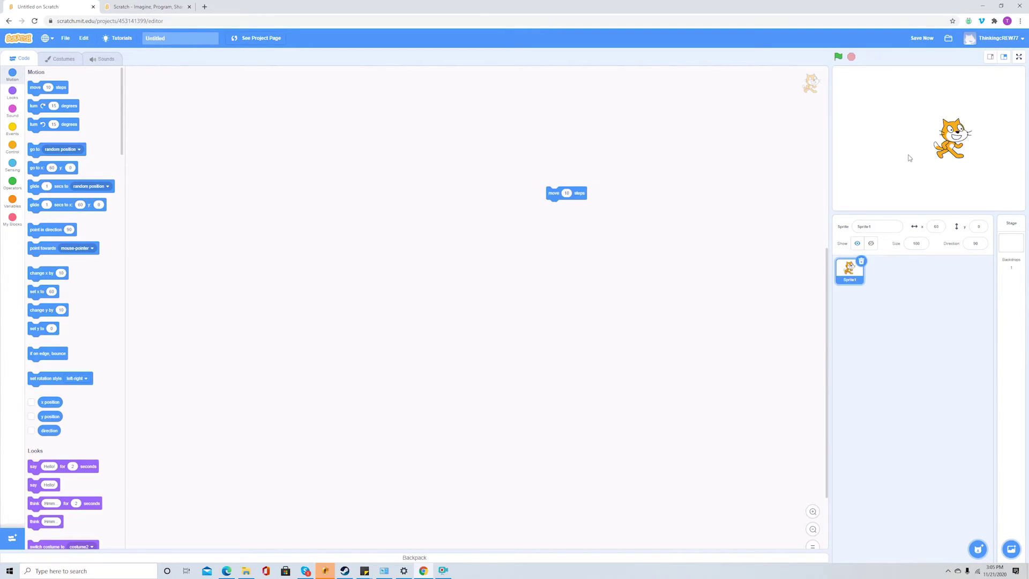
pyautogui.moveTo(1012, 553)
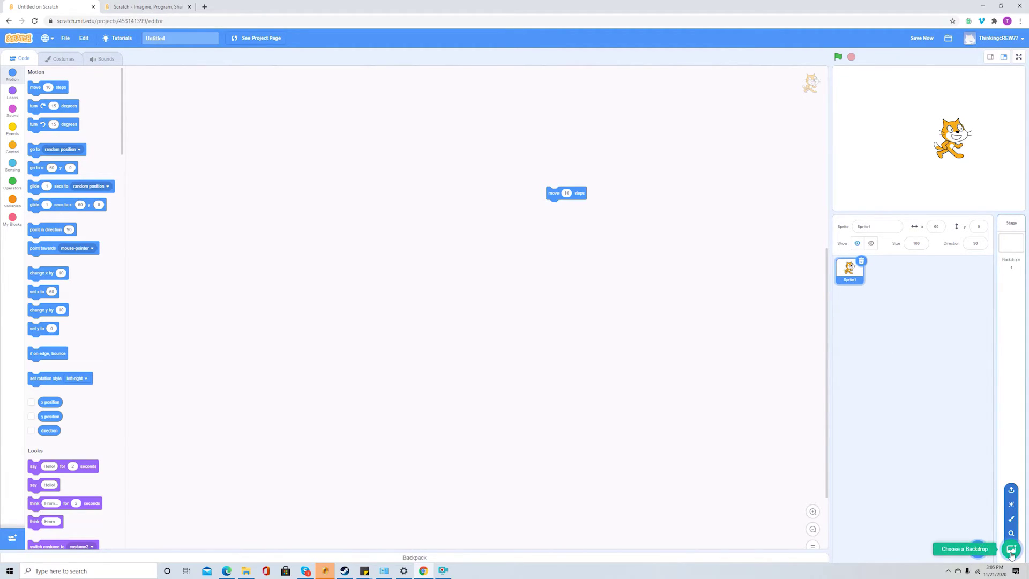